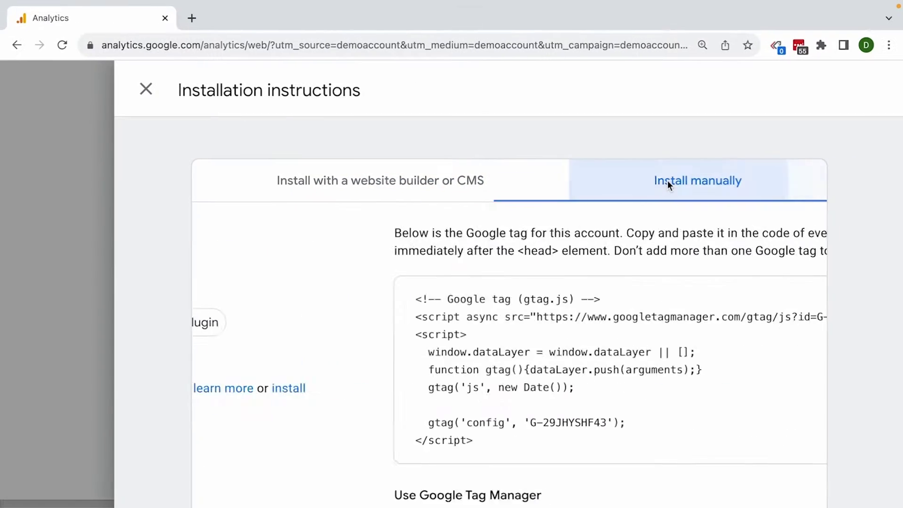
Add an event parameter named new_parameter with a variable as its value to the GA4 - Event - Add to Cart Click tag.
{"action": "left_click", "coordinate": [235, 303]}
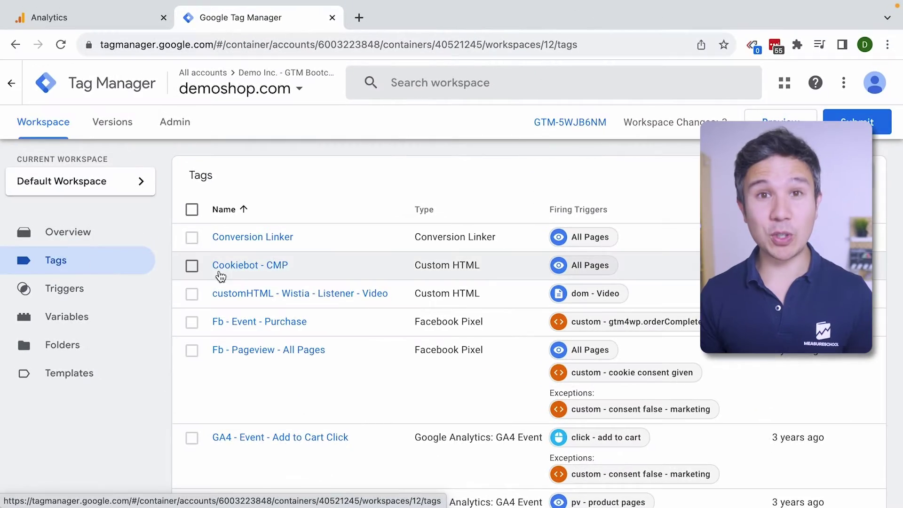
{"action": "scroll", "coordinate": [241, 283], "scroll_direction": "down", "scroll_amount": 4}
{"action": "left_click", "coordinate": [269, 273]}
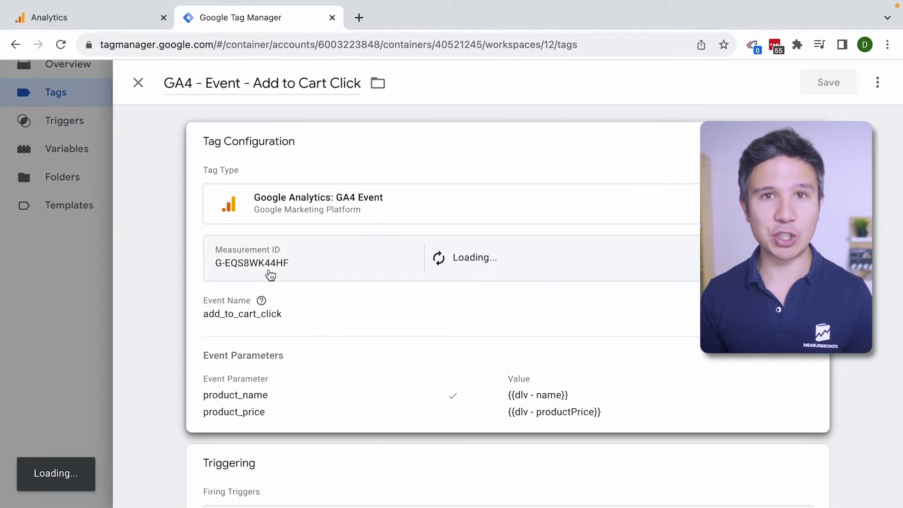
{"action": "scroll", "coordinate": [293, 305], "scroll_direction": "down", "scroll_amount": 3}
{"action": "left_click", "coordinate": [278, 416]}
{"action": "type", "text": "new_parameter"}
{"action": "key", "text": "Tab"}
{"action": "type", "text": "{{"}
{"action": "left_click", "coordinate": [576, 484]}
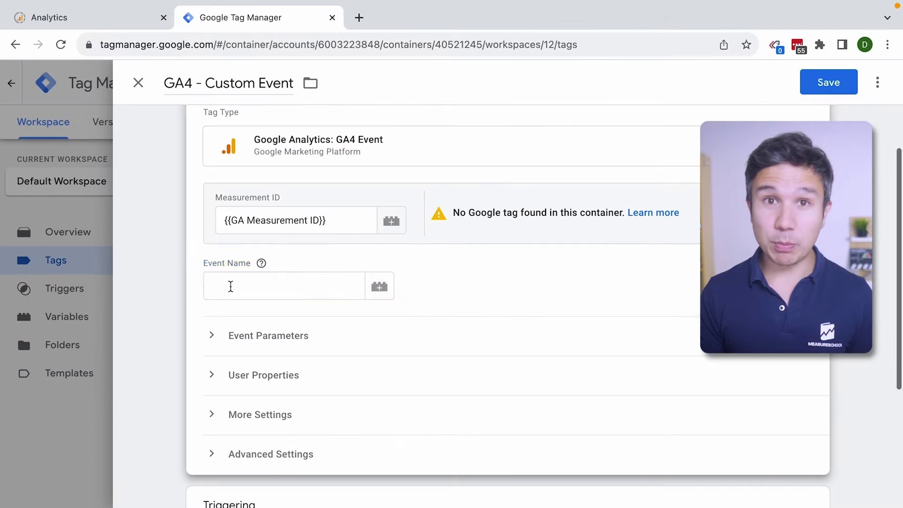
Name the GA4 - Custom Event tag's event custom_event and add the event parameters type and category.
{"action": "left_click", "coordinate": [231, 286]}
{"action": "type", "text": "custom_event"}
{"action": "left_click", "coordinate": [263, 336]}
{"action": "left_click", "coordinate": [278, 435]}
{"action": "scroll", "coordinate": [307, 334], "scroll_direction": "down", "scroll_amount": 3}
{"action": "left_click", "coordinate": [306, 334]}
{"action": "type", "text": "type"}
{"action": "left_click", "coordinate": [253, 362]}
{"action": "type", "text": "category"}
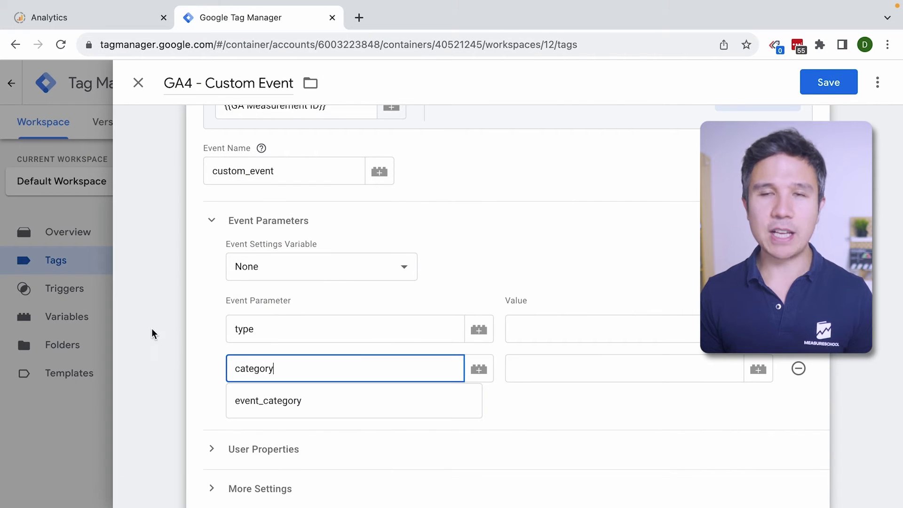
{"action": "left_click", "coordinate": [151, 333]}
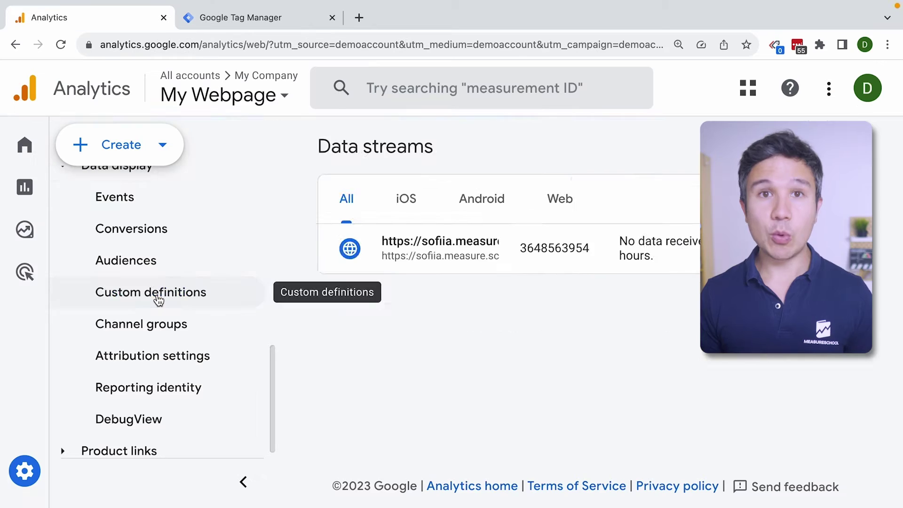
Start a new event-scoped custom dimension named type in Analytics and browse the available event parameters.
{"action": "left_click", "coordinate": [158, 300]}
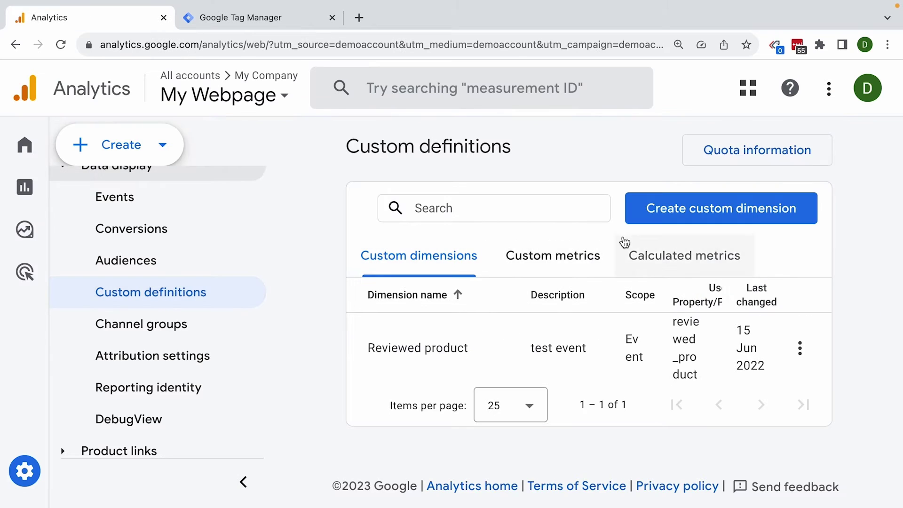
{"action": "left_click", "coordinate": [681, 221]}
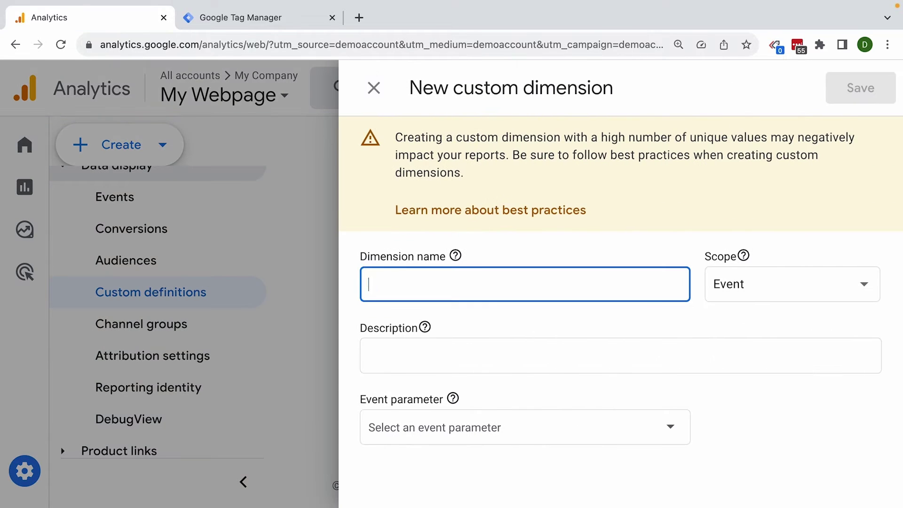
{"action": "type", "text": "type"}
{"action": "left_click", "coordinate": [559, 425]}
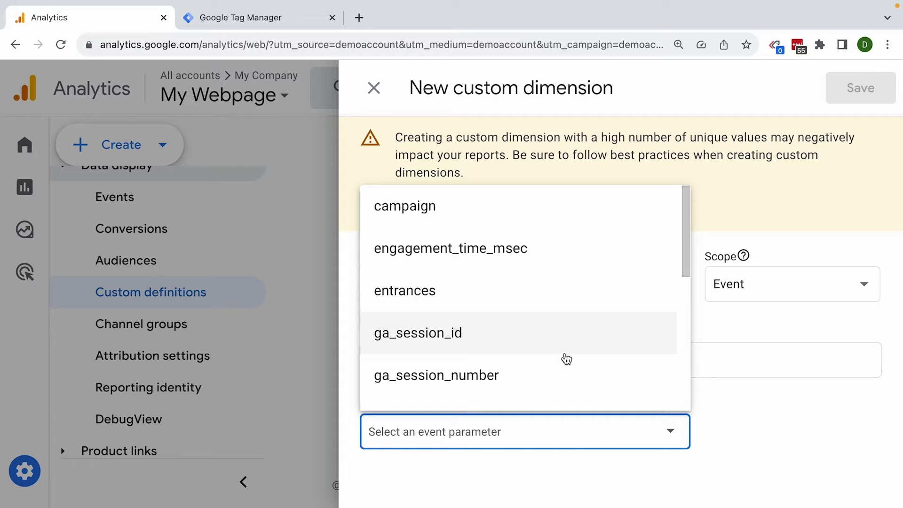
{"action": "scroll", "coordinate": [566, 360], "scroll_direction": "down", "scroll_amount": 1}
{"action": "scroll", "coordinate": [567, 359], "scroll_direction": "down", "scroll_amount": 5}
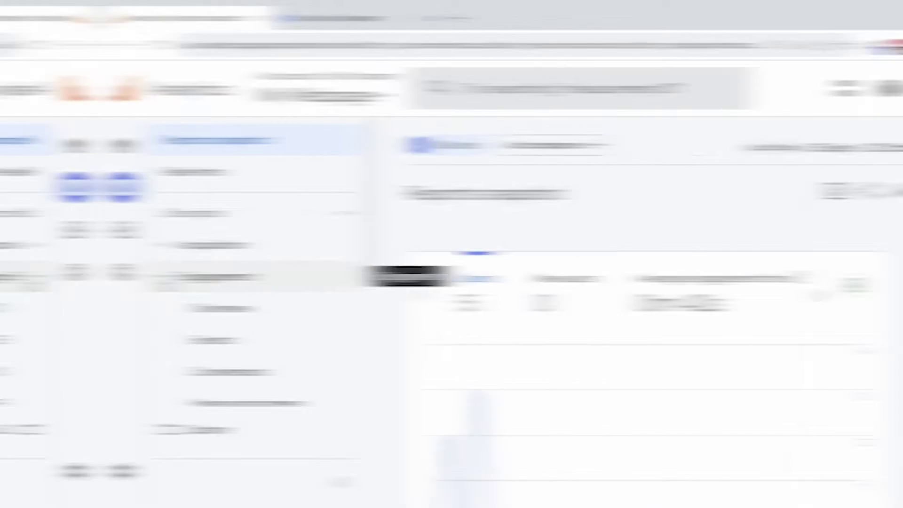
Open the Events report and examine the event name table.
{"action": "left_click", "coordinate": [123, 348]}
{"action": "scroll", "coordinate": [496, 375], "scroll_direction": "down", "scroll_amount": 7}
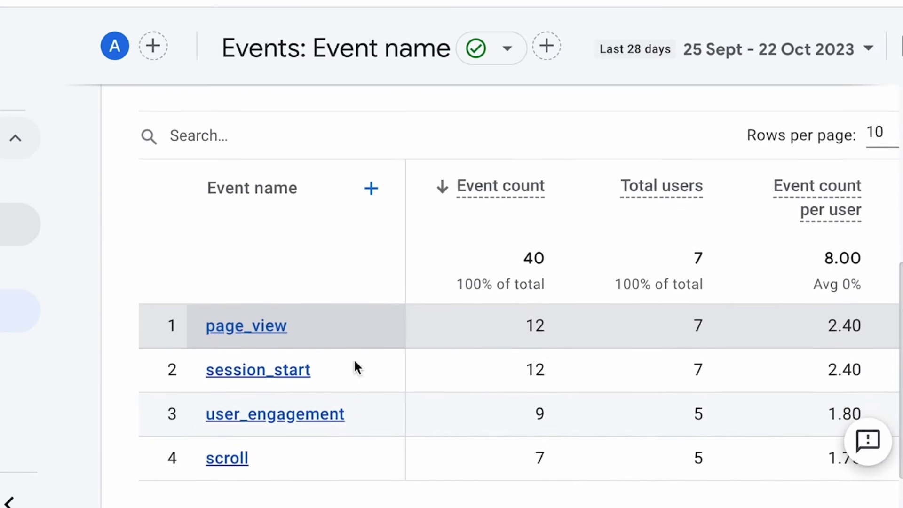
{"action": "scroll", "coordinate": [354, 362], "scroll_direction": "down", "scroll_amount": 1}
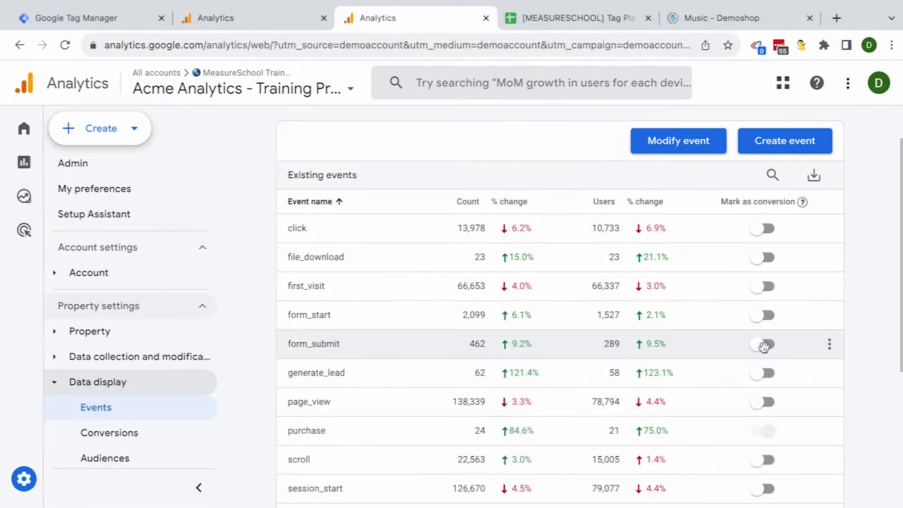
Mark the form_submit, form_start and generate_lead events as conversions.
{"action": "left_click", "coordinate": [760, 344]}
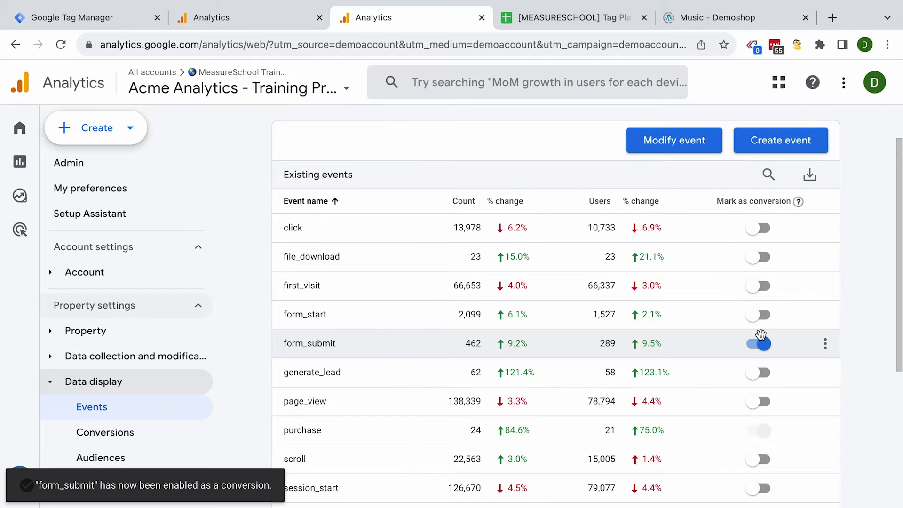
{"action": "left_click", "coordinate": [759, 315]}
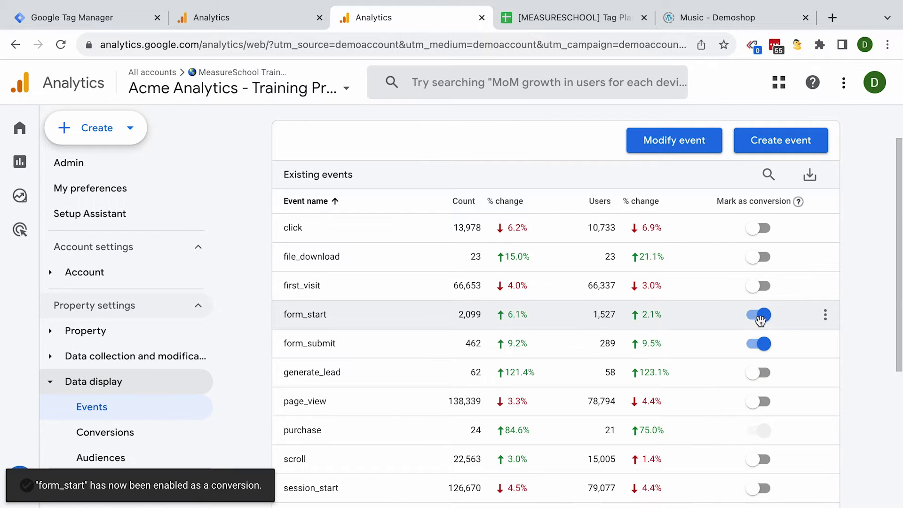
{"action": "left_click", "coordinate": [758, 374]}
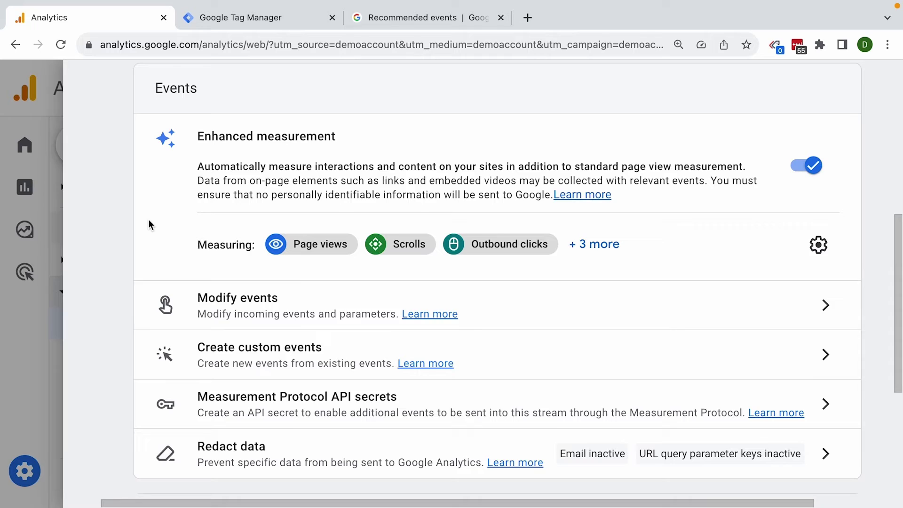
Open the web stream's enhanced measurement settings and review the measured interactions.
{"action": "left_click", "coordinate": [818, 244]}
{"action": "scroll", "coordinate": [795, 251], "scroll_direction": "down", "scroll_amount": 2}
{"action": "scroll", "coordinate": [795, 250], "scroll_direction": "down", "scroll_amount": 3}
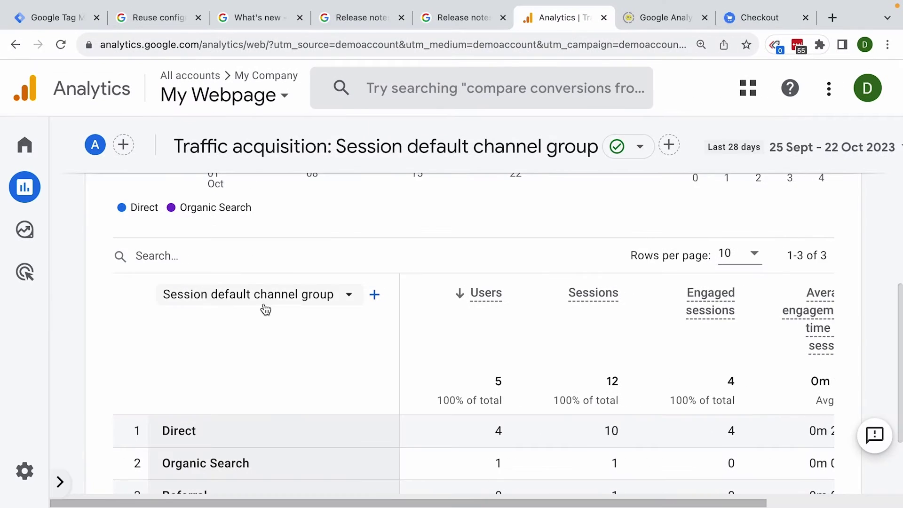
Look at the primary dimension options and the table search in the Traffic acquisition report.
{"action": "left_click", "coordinate": [261, 309]}
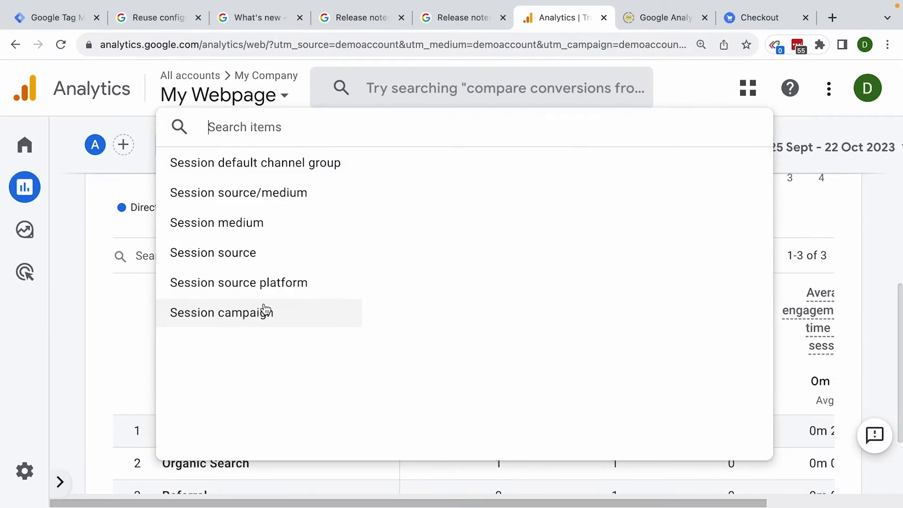
{"action": "left_click", "coordinate": [134, 308]}
{"action": "left_click", "coordinate": [158, 266]}
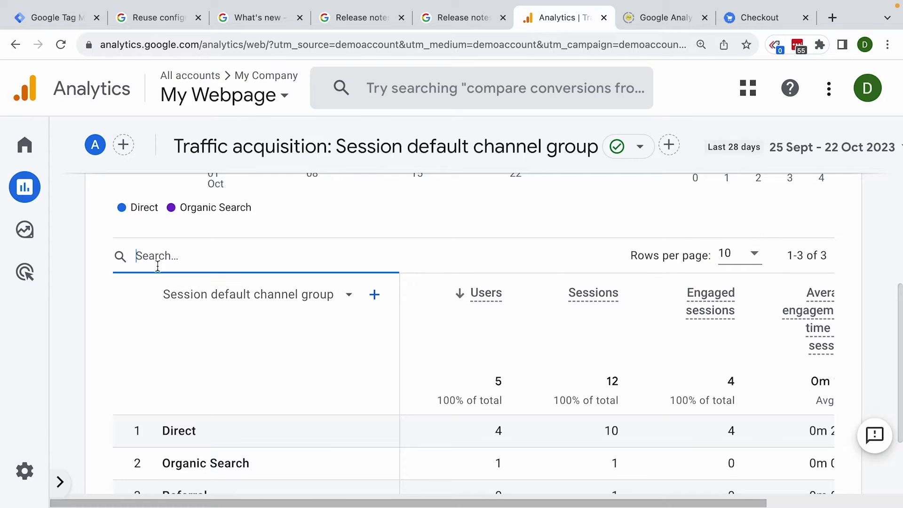
Start building a comparison in the Traffic acquisition report with Browser as its dimension.
{"action": "left_click", "coordinate": [130, 145]}
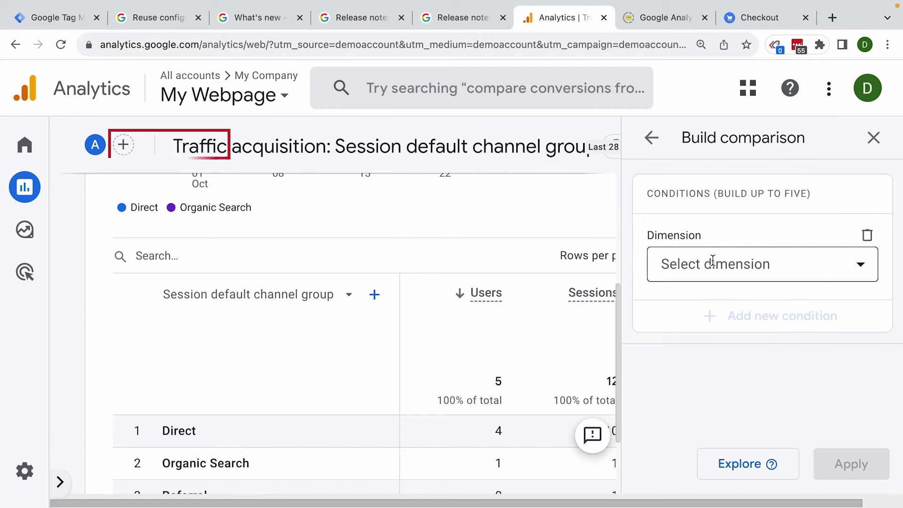
{"action": "left_click", "coordinate": [711, 263]}
{"action": "scroll", "coordinate": [727, 360], "scroll_direction": "down", "scroll_amount": 15}
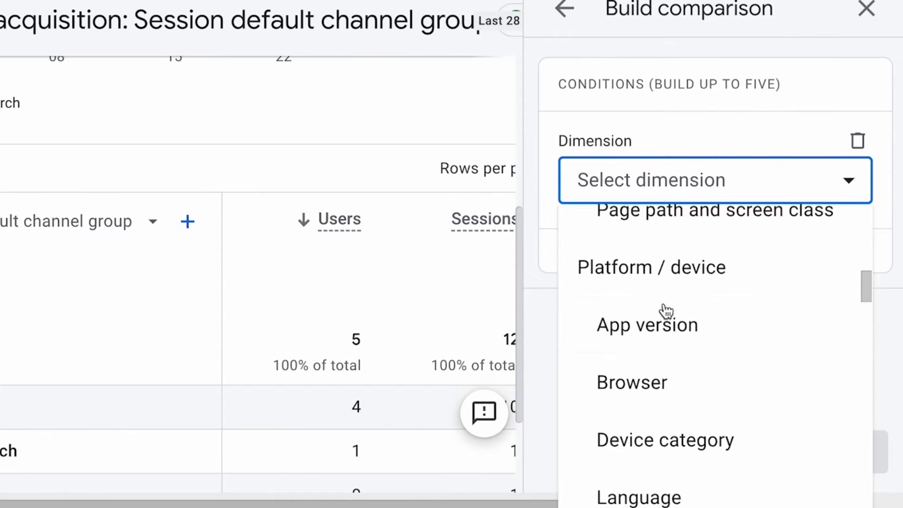
{"action": "scroll", "coordinate": [666, 310], "scroll_direction": "down", "scroll_amount": 1}
{"action": "left_click", "coordinate": [621, 338]}
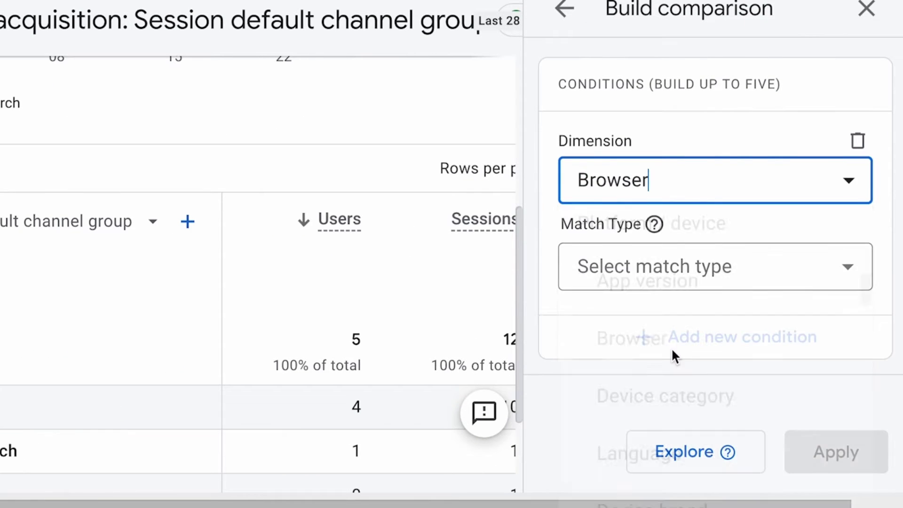
Set the Browser condition's match type, enter chrome as its value and apply the comparison.
{"action": "left_click", "coordinate": [708, 283]}
{"action": "left_click", "coordinate": [690, 94]}
{"action": "scroll", "coordinate": [668, 188], "scroll_direction": "down", "scroll_amount": 2}
{"action": "left_click", "coordinate": [643, 295]}
{"action": "type", "text": "chrome"}
{"action": "left_click", "coordinate": [842, 456]}
{"action": "mouse_move", "coordinate": [851, 454]}
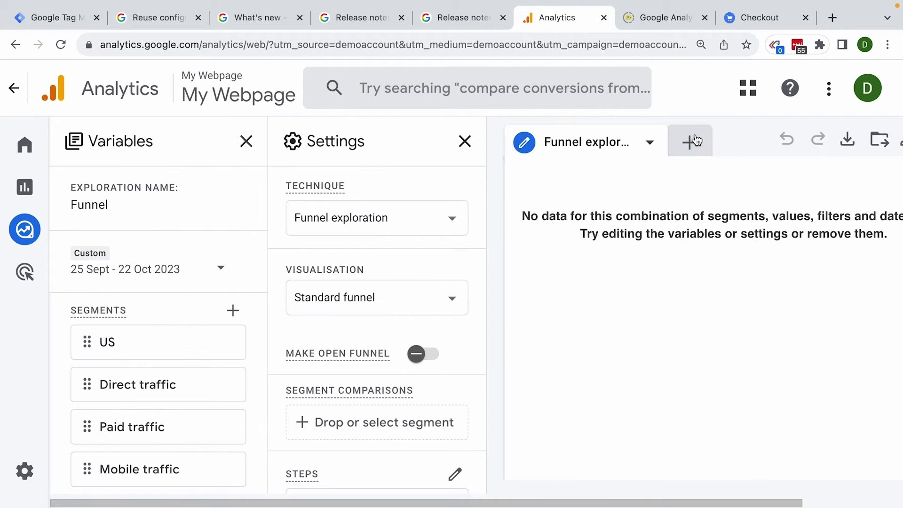
Add a Cohort exploration tab to the Funnel exploration and go through its settings.
{"action": "left_click", "coordinate": [692, 142]}
{"action": "left_click", "coordinate": [750, 249]}
{"action": "scroll", "coordinate": [352, 276], "scroll_direction": "down", "scroll_amount": 3}
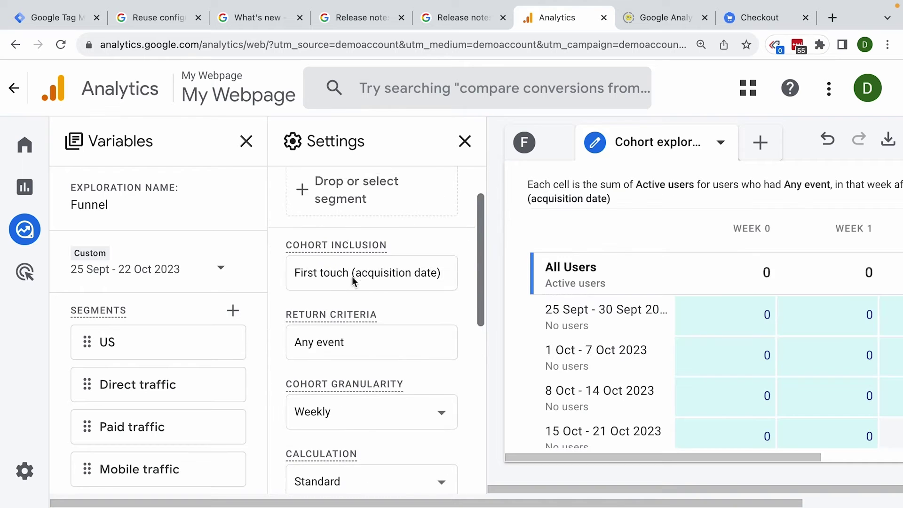
{"action": "left_click_drag", "start_coordinate": [165, 347], "coordinate": [383, 270]}
Break the cohort exploration down by Event name.
{"action": "scroll", "coordinate": [302, 318], "scroll_direction": "down", "scroll_amount": 5}
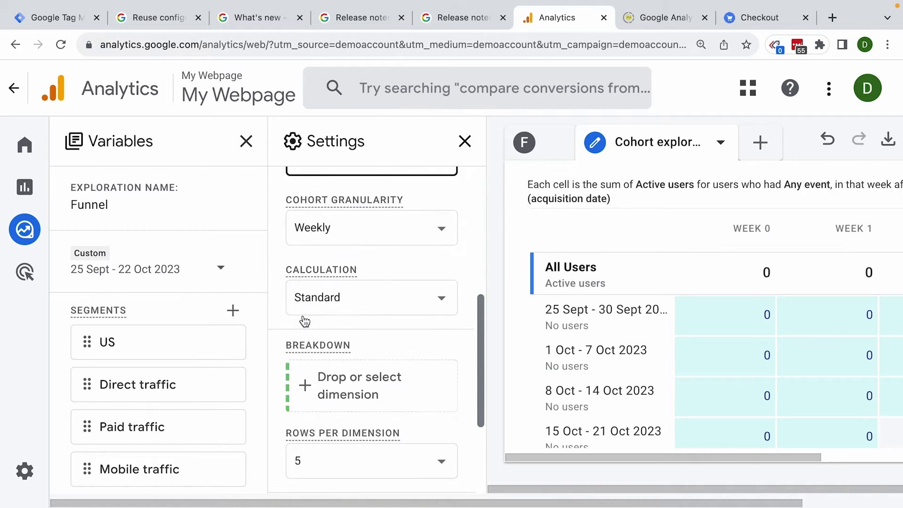
{"action": "scroll", "coordinate": [181, 310], "scroll_direction": "down", "scroll_amount": 5}
{"action": "scroll", "coordinate": [175, 343], "scroll_direction": "down", "scroll_amount": 1}
{"action": "left_click_drag", "start_coordinate": [141, 235], "coordinate": [345, 242]}
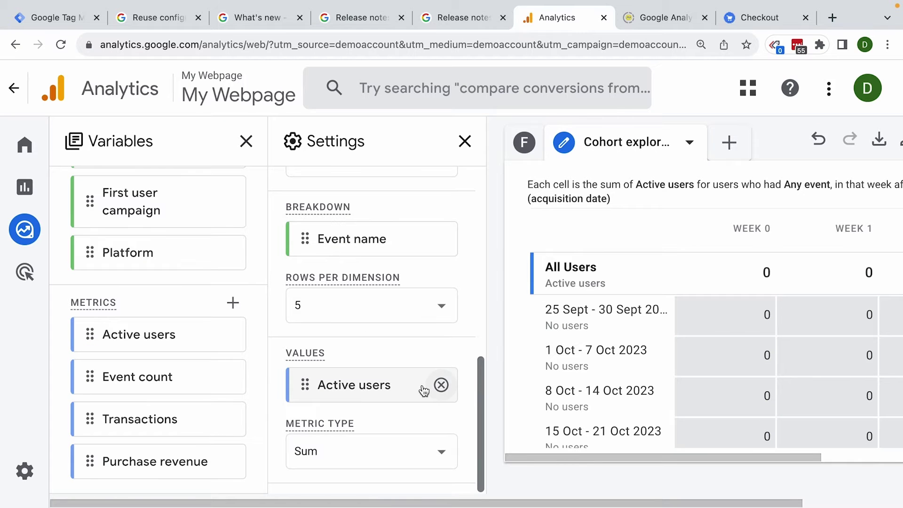
Replace Active users with Transactions as the cohort exploration's value.
{"action": "left_click", "coordinate": [442, 385]}
{"action": "left_click", "coordinate": [372, 384]}
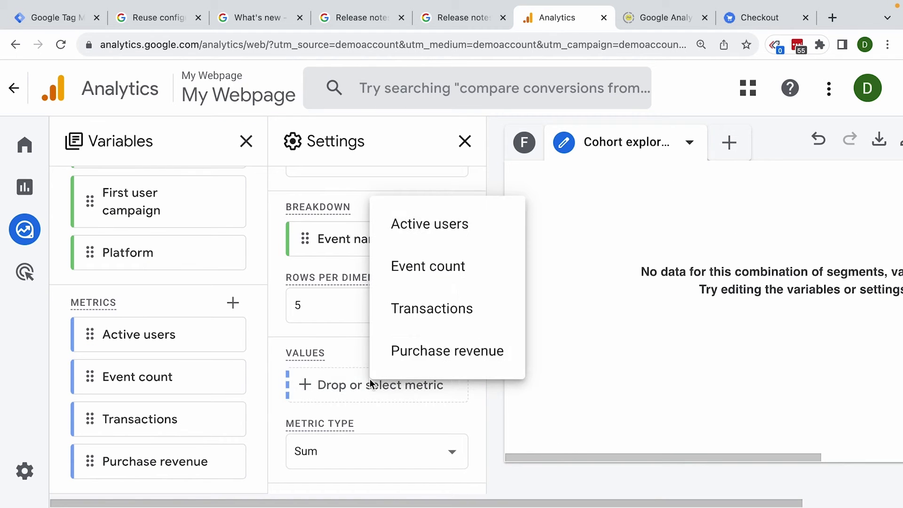
{"action": "left_click", "coordinate": [435, 319]}
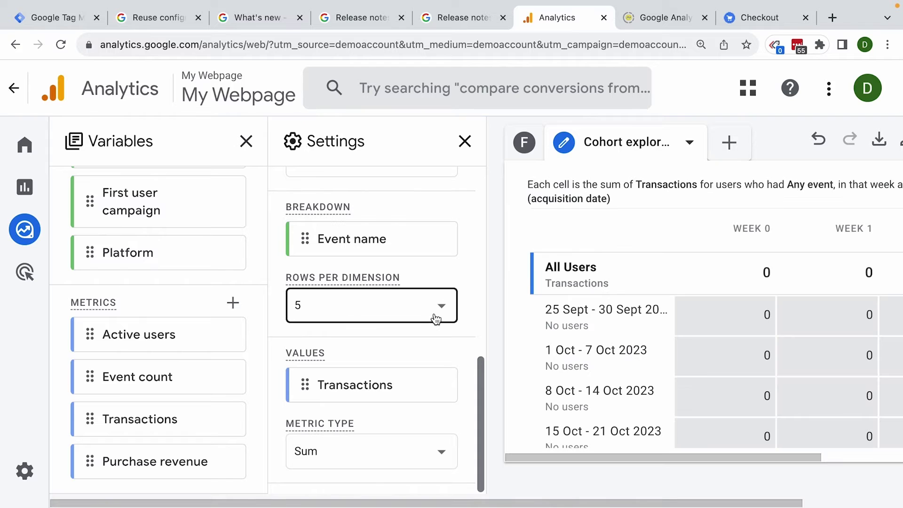
Collapse the exploration's settings and variables to view the cohort table at full width.
{"action": "left_click", "coordinate": [466, 142]}
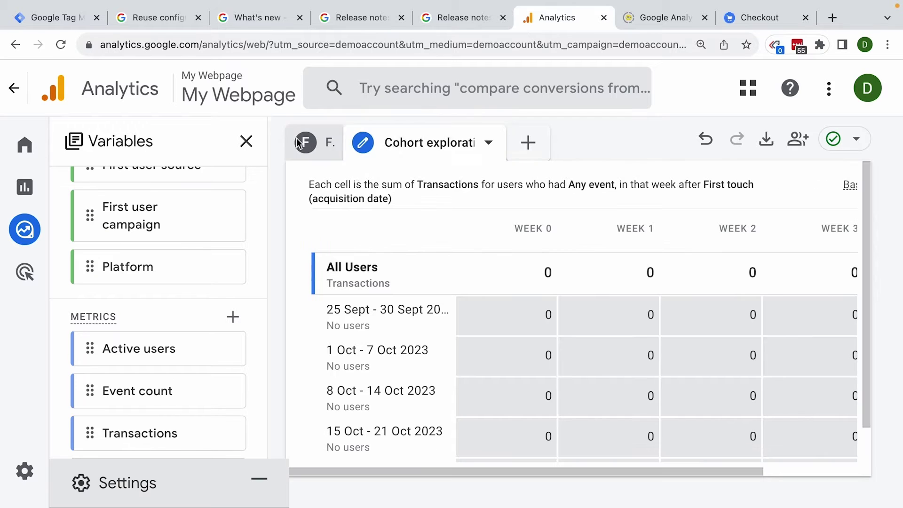
{"action": "left_click", "coordinate": [246, 141]}
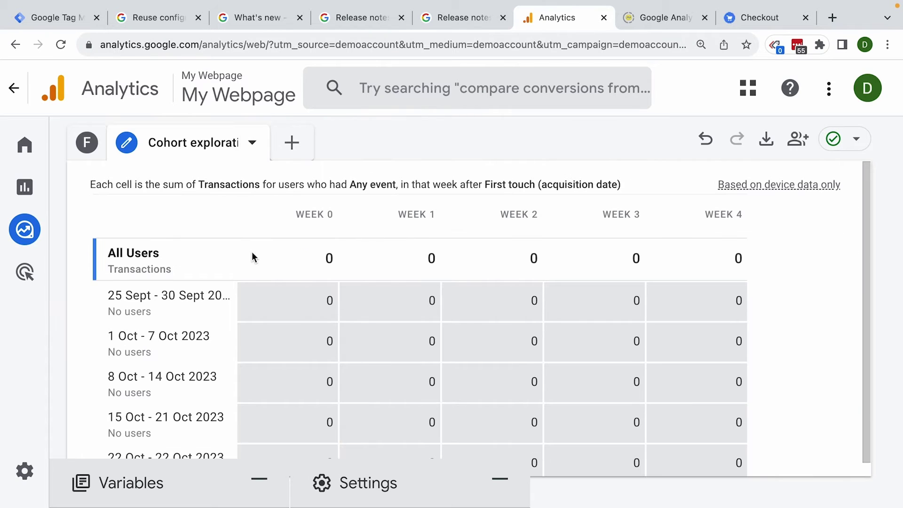
{"action": "scroll", "coordinate": [252, 257], "scroll_direction": "down", "scroll_amount": 1}
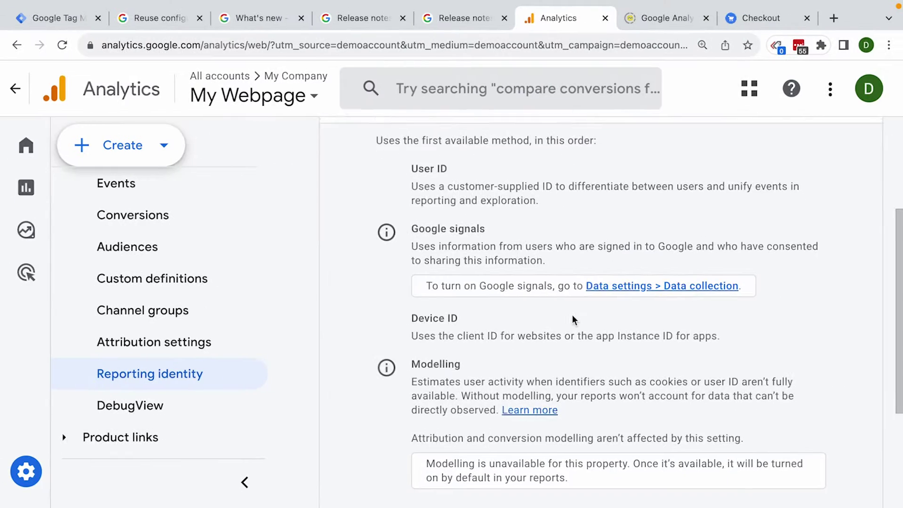
Select Observed as the reporting identity, then review its identification methods and show the additional Device-based option.
{"action": "scroll", "coordinate": [573, 318], "scroll_direction": "down", "scroll_amount": 4}
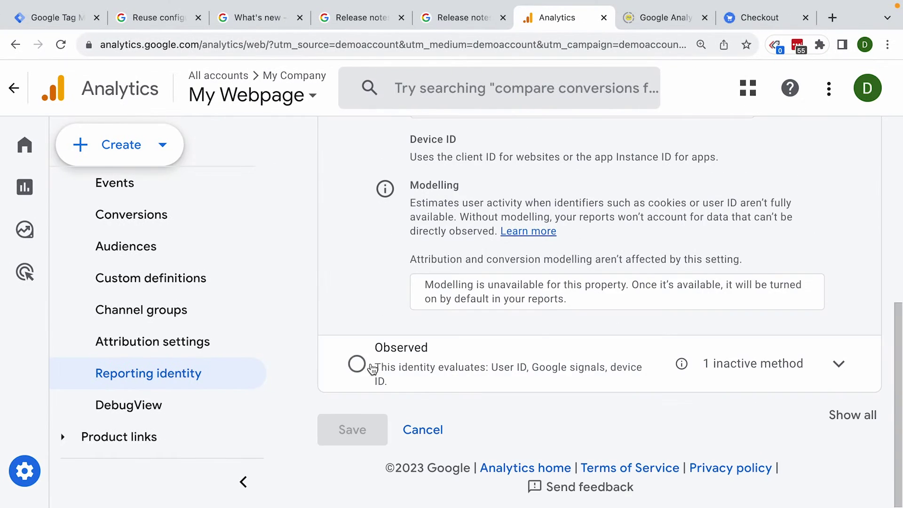
{"action": "left_click", "coordinate": [355, 367]}
{"action": "left_click", "coordinate": [840, 369]}
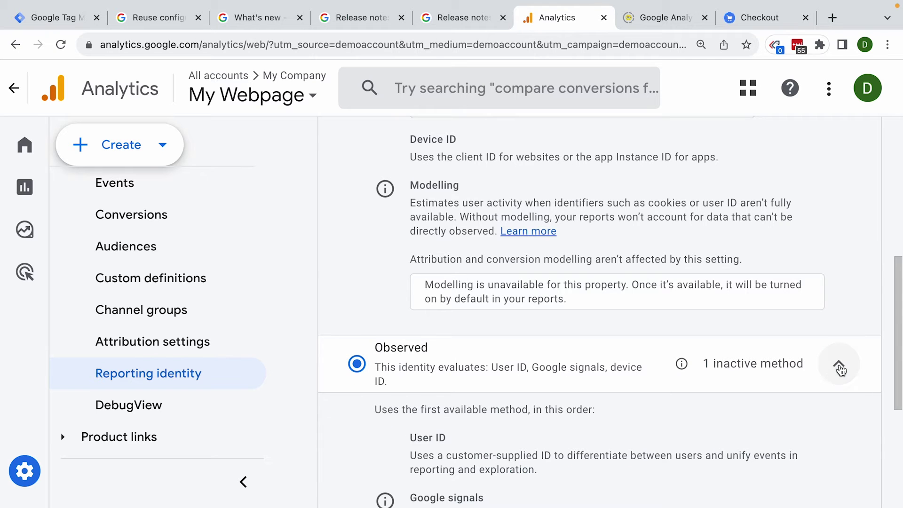
{"action": "scroll", "coordinate": [821, 384], "scroll_direction": "down", "scroll_amount": 5}
{"action": "left_click", "coordinate": [857, 423]}
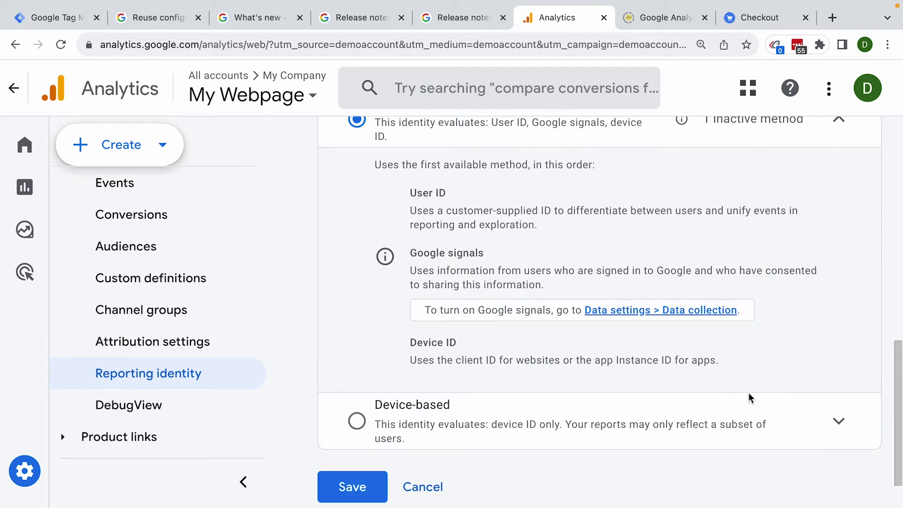
{"action": "scroll", "coordinate": [760, 400], "scroll_direction": "down", "scroll_amount": 1}
{"action": "scroll", "coordinate": [751, 398], "scroll_direction": "up", "scroll_amount": 1}
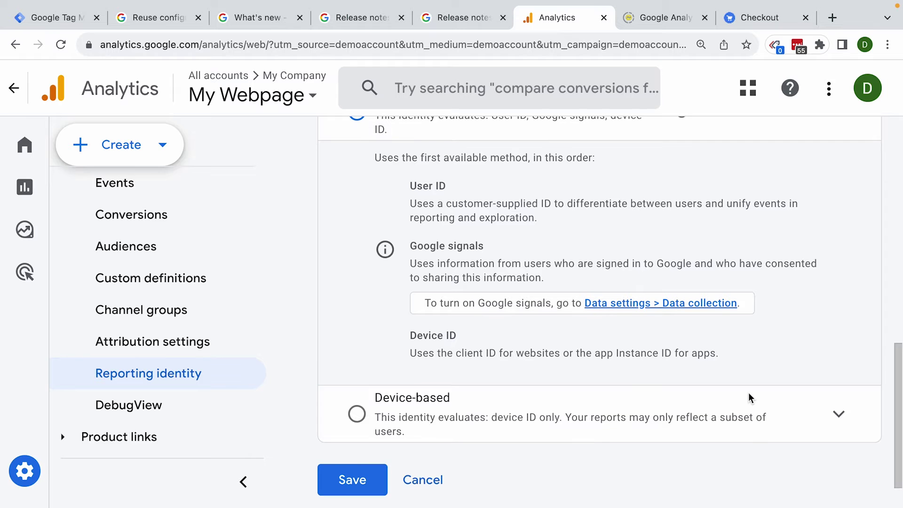
{"action": "scroll", "coordinate": [751, 398], "scroll_direction": "up", "scroll_amount": 10}
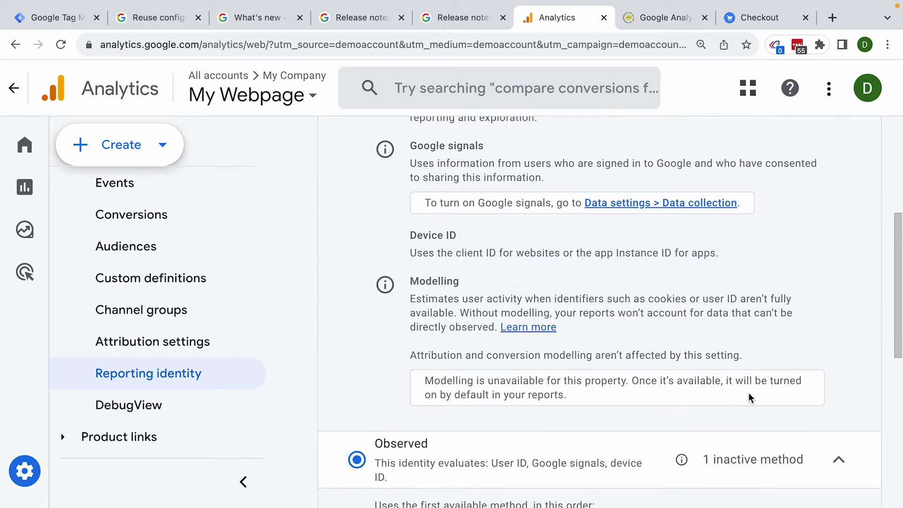
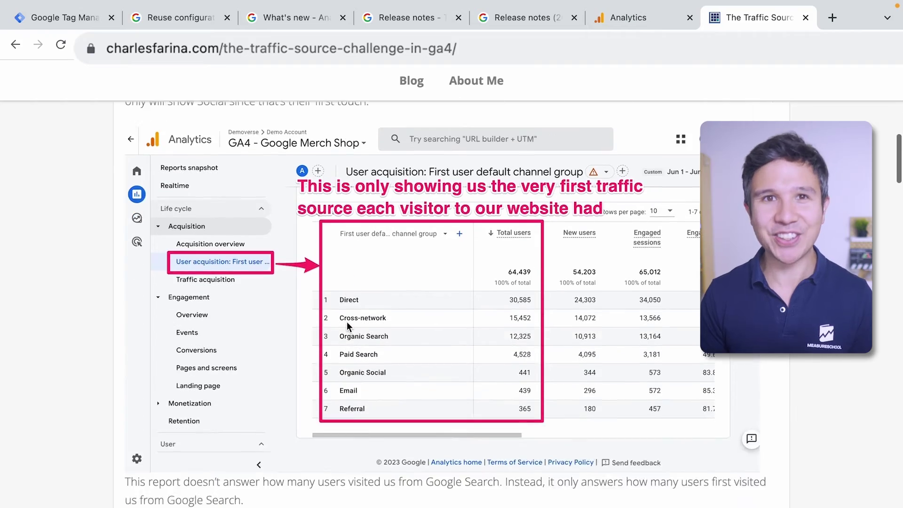
{"action": "scroll", "coordinate": [347, 326], "scroll_direction": "down", "scroll_amount": 15}
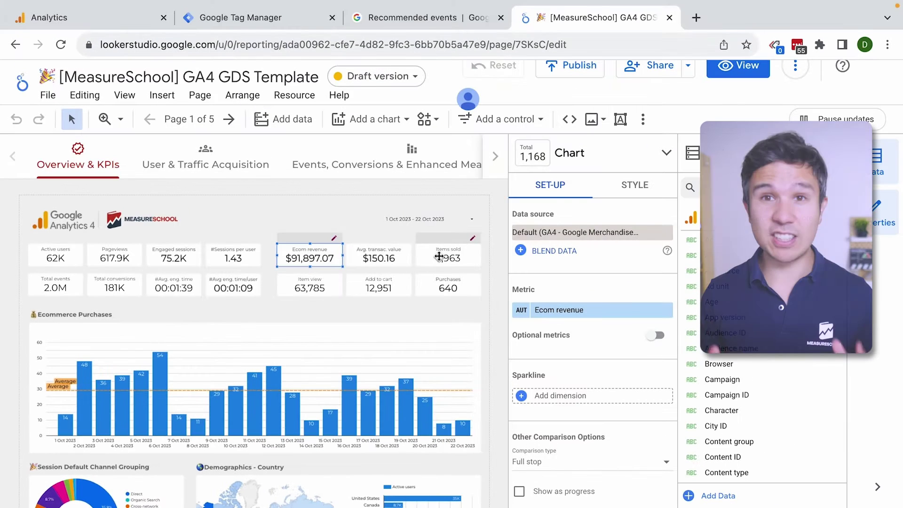
{"action": "left_click", "coordinate": [592, 170]}
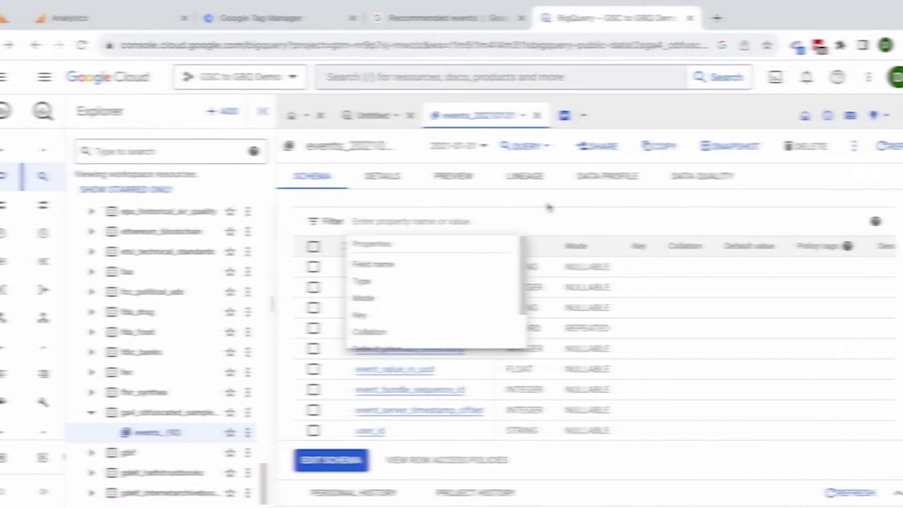
In BigQuery, preview the rows of the events_20210131 table and examine the event parameter keys and values, including page_location.
{"action": "left_click", "coordinate": [442, 183]}
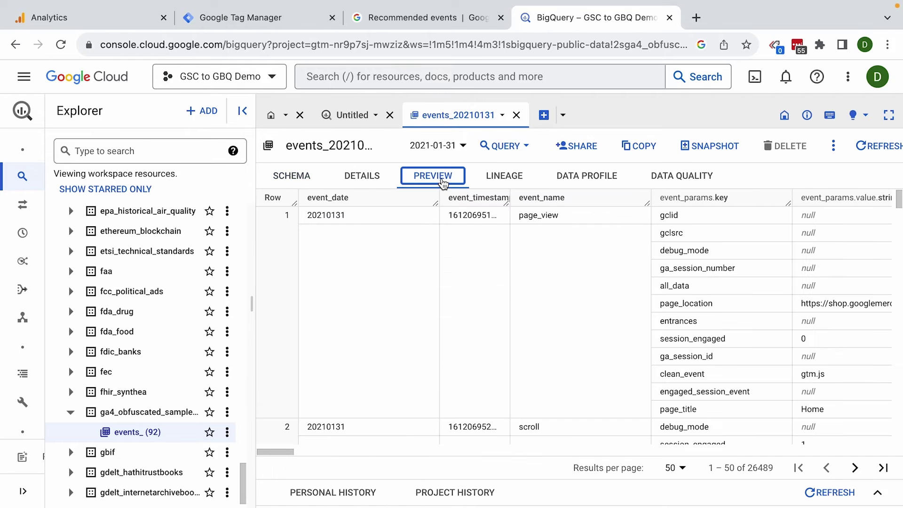
{"action": "scroll", "coordinate": [402, 306], "scroll_direction": "right", "scroll_amount": 6}
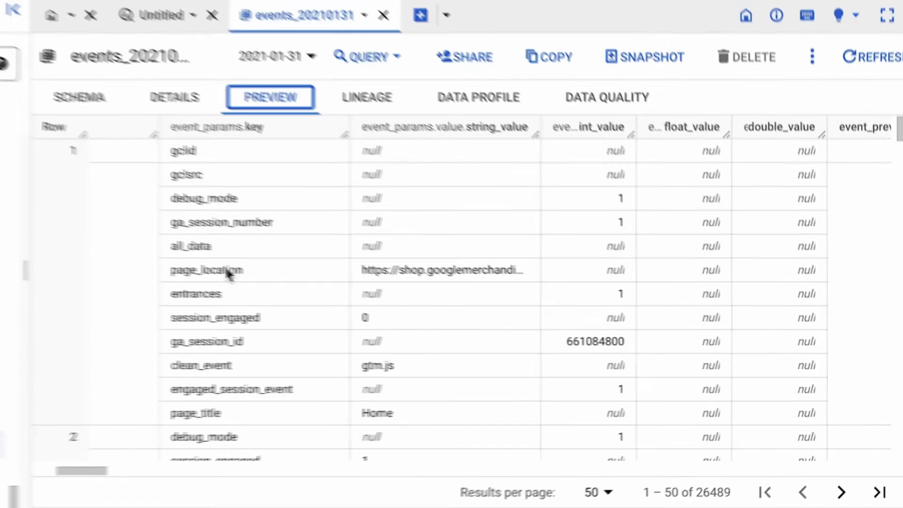
{"action": "scroll", "coordinate": [223, 266], "scroll_direction": "down", "scroll_amount": 12}
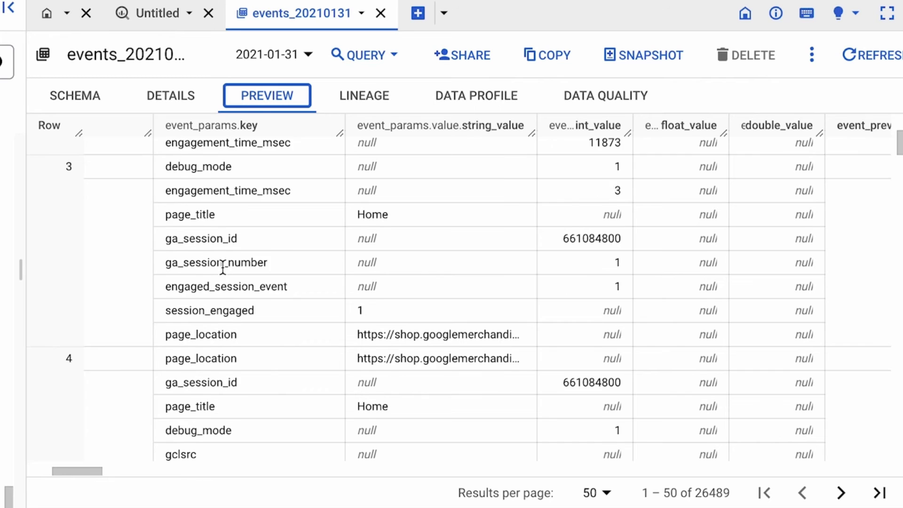
{"action": "scroll", "coordinate": [222, 266], "scroll_direction": "down", "scroll_amount": 1}
{"action": "left_click_drag", "start_coordinate": [164, 260], "coordinate": [429, 264]}
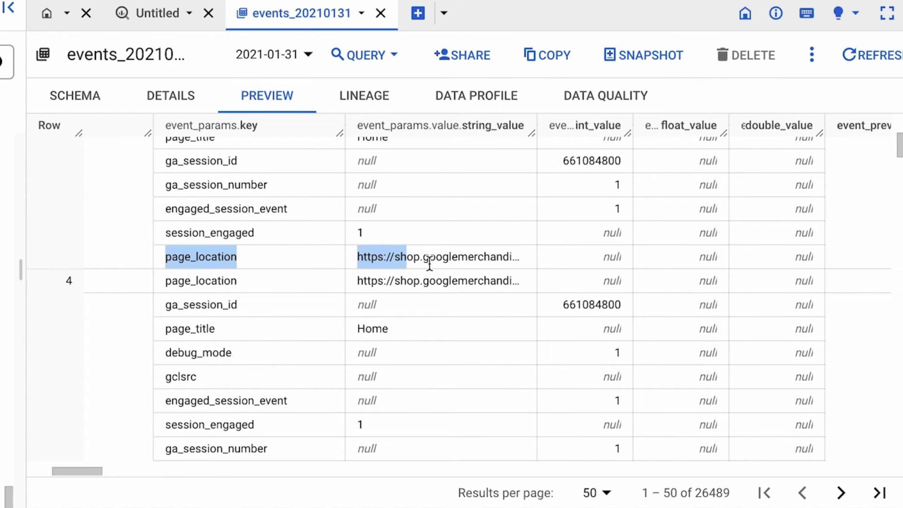
{"action": "left_click", "coordinate": [312, 195]}
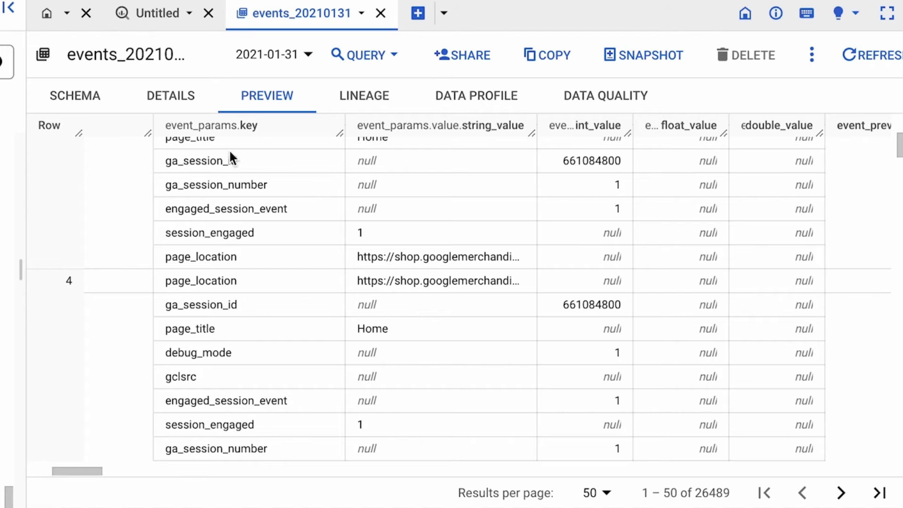
{"action": "scroll", "coordinate": [250, 155], "scroll_direction": "left", "scroll_amount": 3}
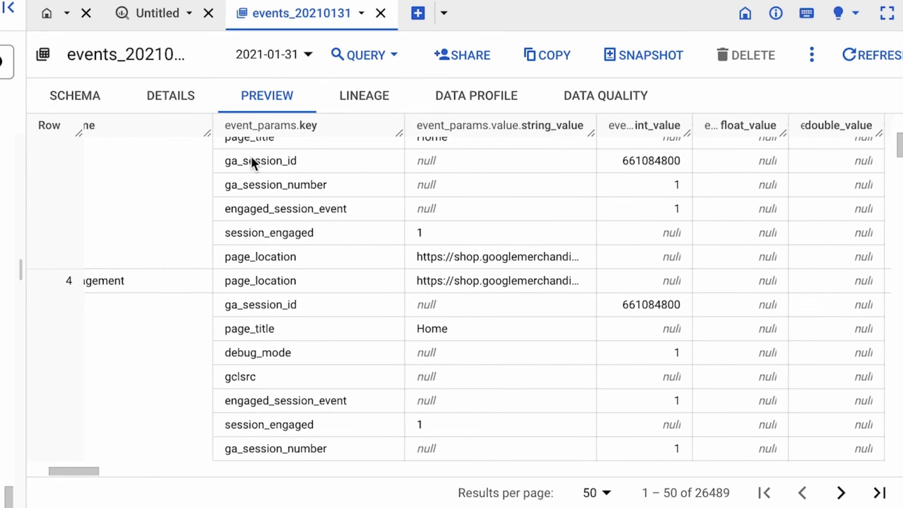
Query events_20210131 in a new query tab, selecting all columns (*) with a limit of 1000 rows, and run it.
{"action": "left_click", "coordinate": [356, 68]}
{"action": "left_click", "coordinate": [358, 106]}
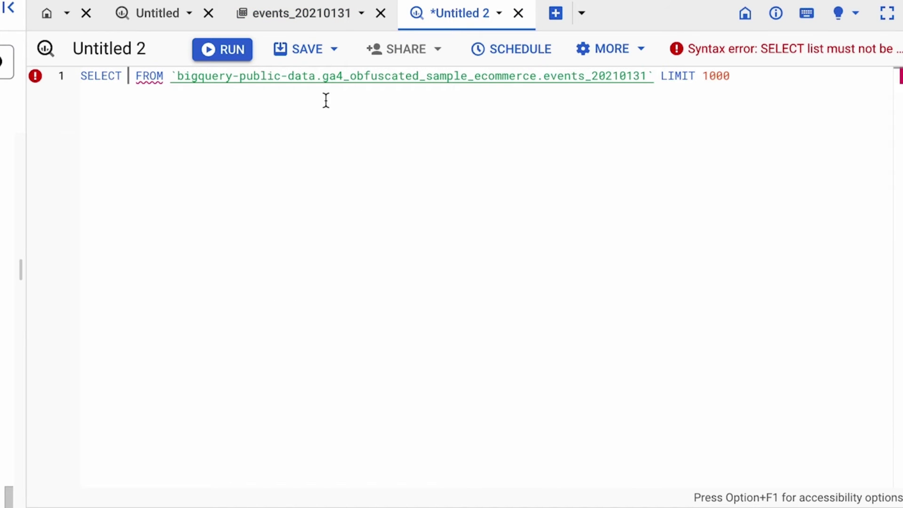
{"action": "type", "text": "*"}
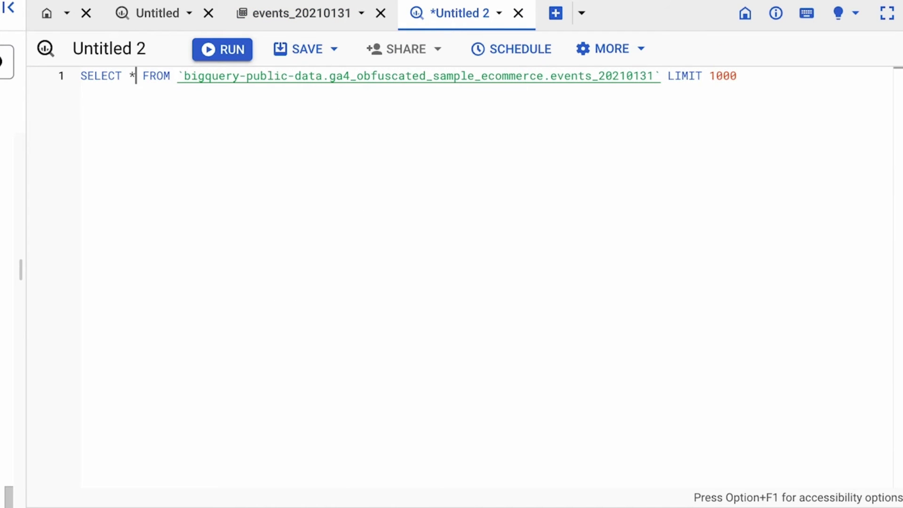
{"action": "left_click", "coordinate": [219, 45]}
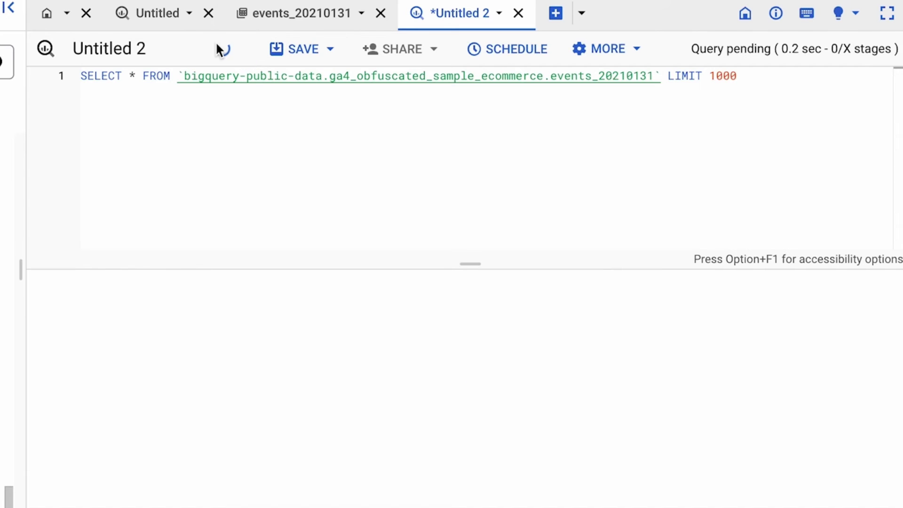
Enlarge the query results area, look across the result columns and show the results as a chart.
{"action": "left_click_drag", "start_coordinate": [470, 264], "coordinate": [471, 97]}
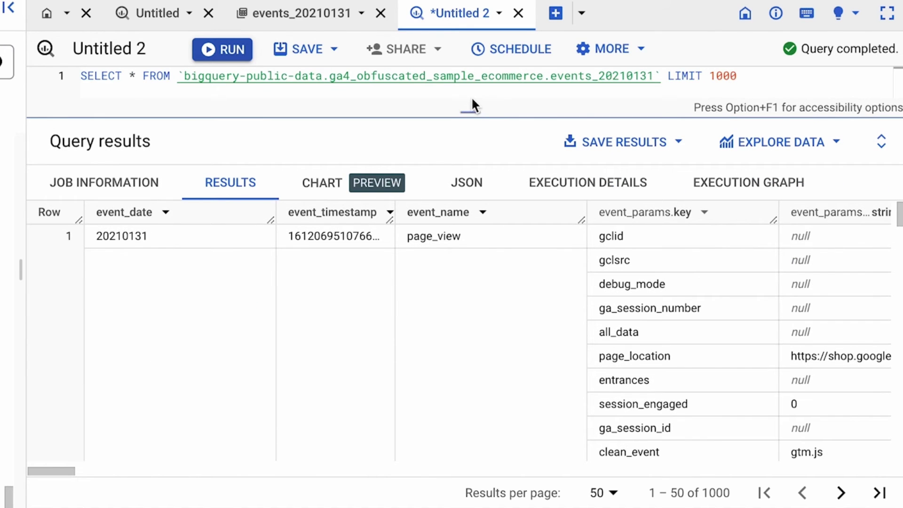
{"action": "scroll", "coordinate": [382, 336], "scroll_direction": "right", "scroll_amount": 3}
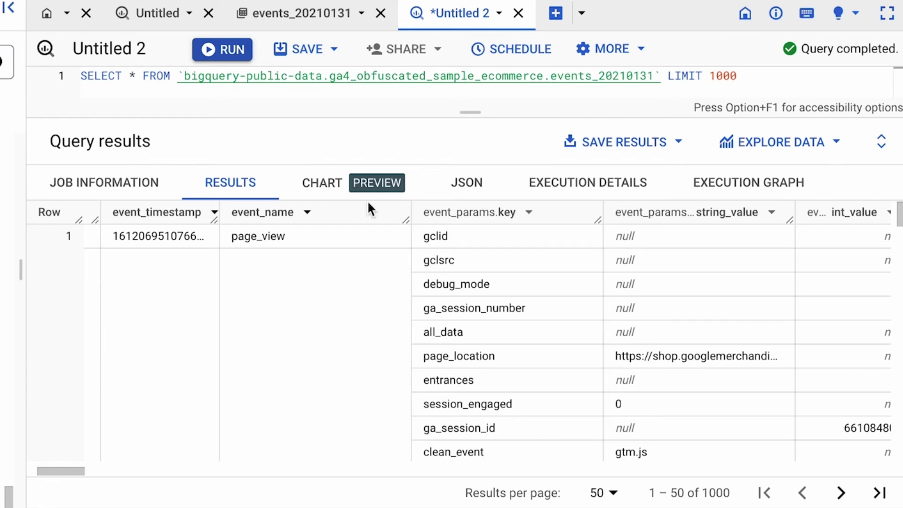
{"action": "left_click", "coordinate": [346, 183]}
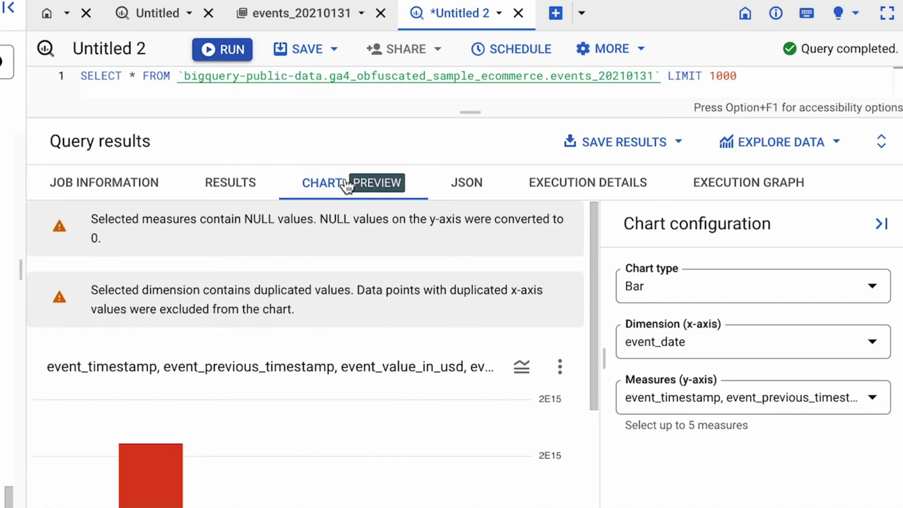
{"action": "scroll", "coordinate": [335, 366], "scroll_direction": "down", "scroll_amount": 3}
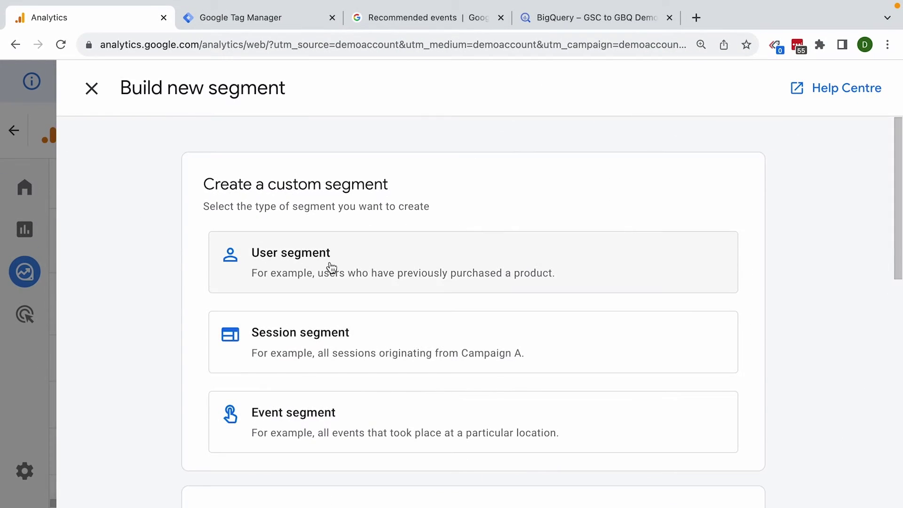
In Google Analytics, start a custom user segment that includes users by an Event name condition.
{"action": "left_click", "coordinate": [329, 265]}
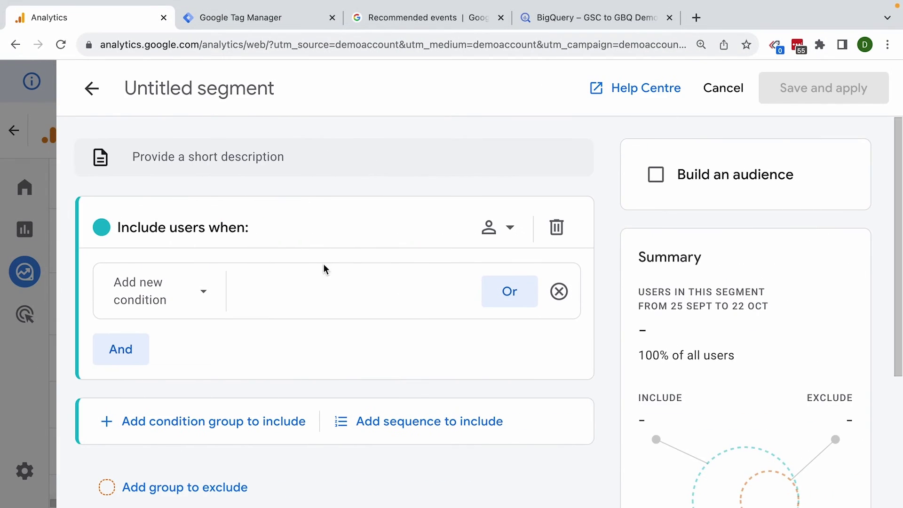
{"action": "left_click", "coordinate": [211, 295]}
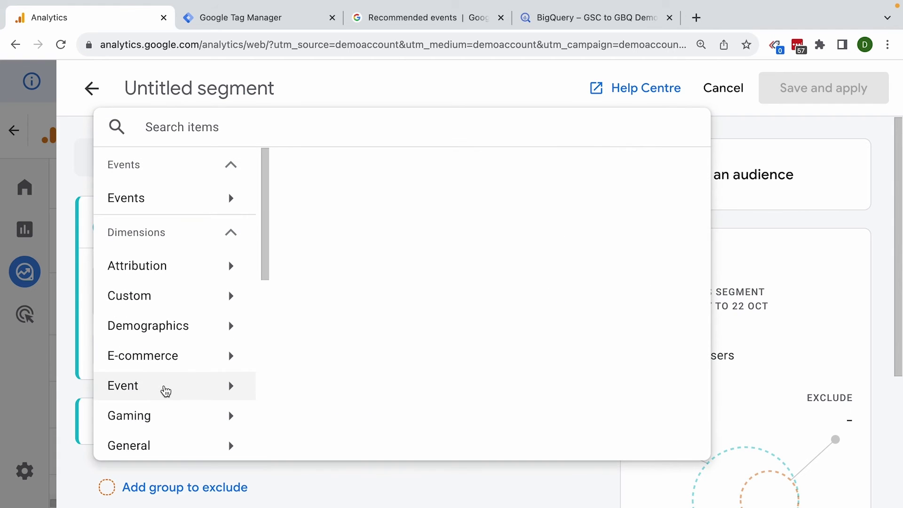
{"action": "mouse_move", "coordinate": [162, 390]}
{"action": "left_click", "coordinate": [337, 206]}
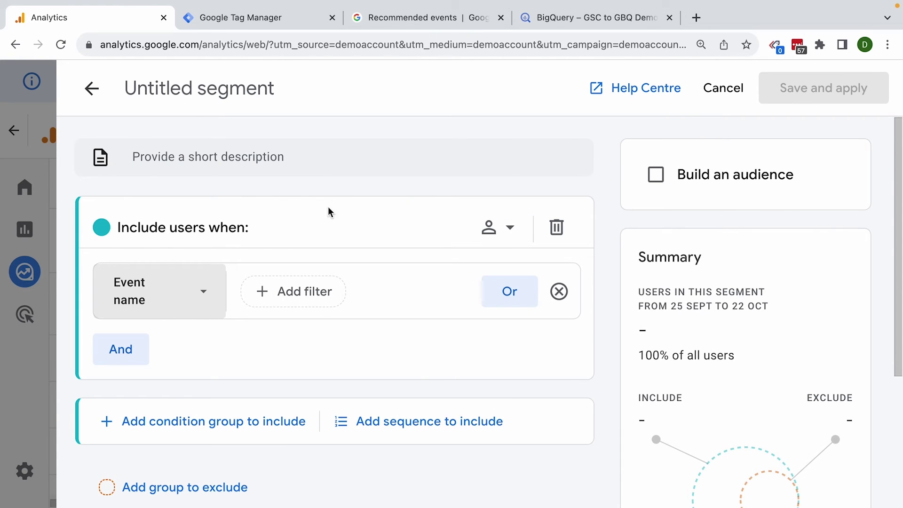
Apply a filter to the Event name condition for names containing transaction, and remove that filter again.
{"action": "left_click", "coordinate": [315, 297]}
{"action": "left_click", "coordinate": [314, 282]}
{"action": "type", "text": "trans"}
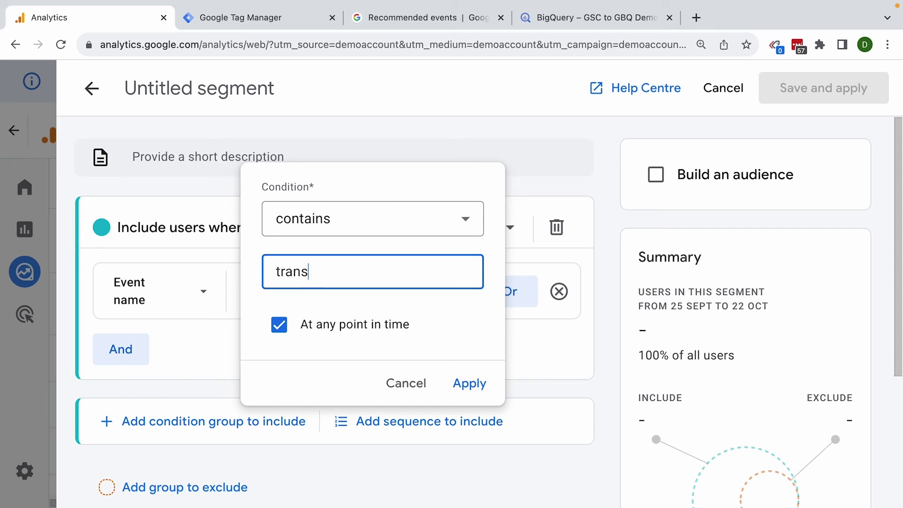
{"action": "left_click", "coordinate": [470, 384]}
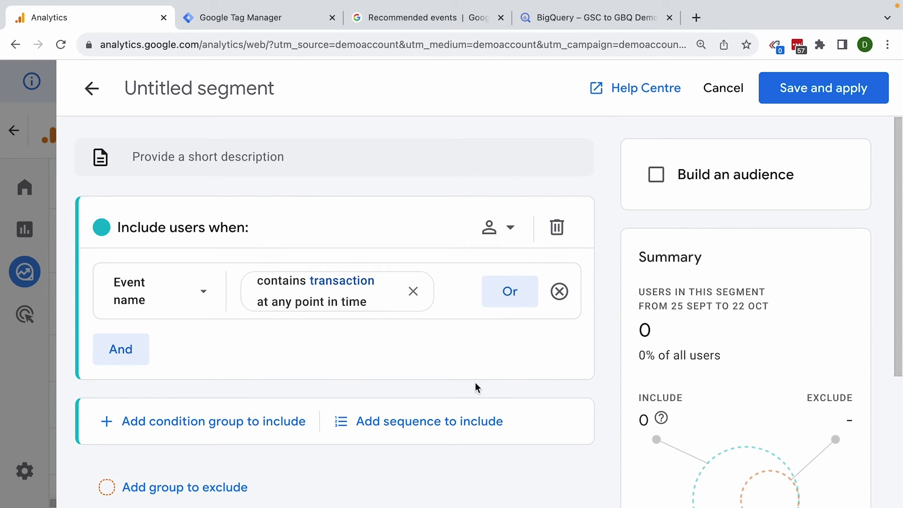
{"action": "left_click", "coordinate": [413, 292]}
Filter the segment's Event name condition to names containing page_view at any point in time.
{"action": "left_click", "coordinate": [300, 298]}
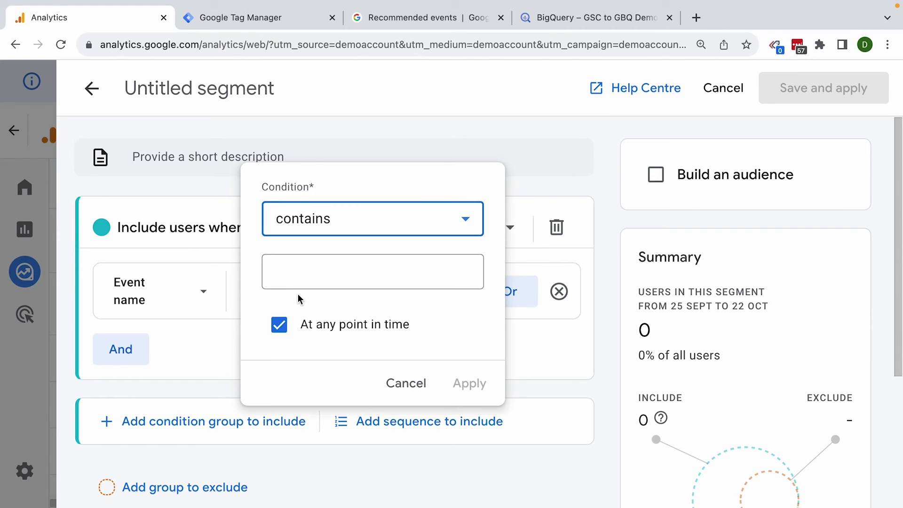
{"action": "left_click", "coordinate": [316, 224]}
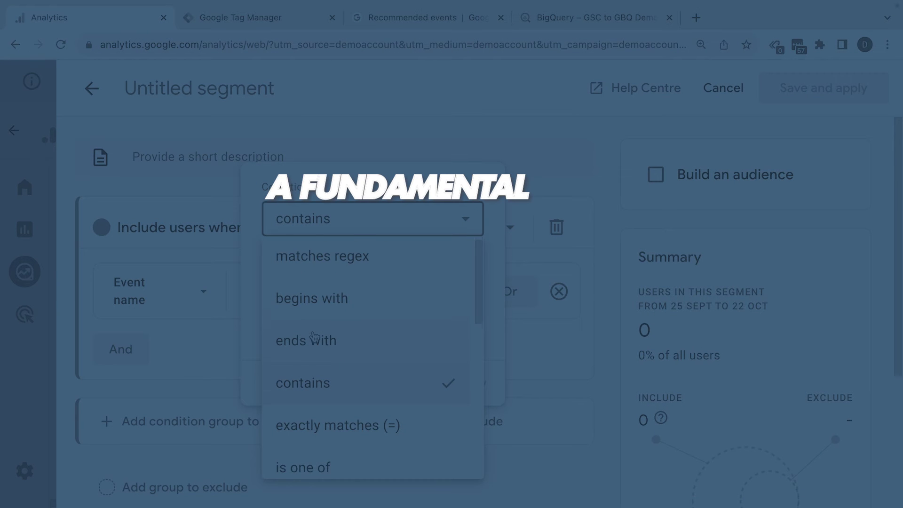
{"action": "scroll", "coordinate": [314, 332], "scroll_direction": "down", "scroll_amount": 1}
{"action": "left_click", "coordinate": [520, 352]}
{"action": "left_click", "coordinate": [366, 279]}
{"action": "scroll", "coordinate": [366, 369], "scroll_direction": "down", "scroll_amount": 1}
{"action": "scroll", "coordinate": [366, 369], "scroll_direction": "down", "scroll_amount": 1}
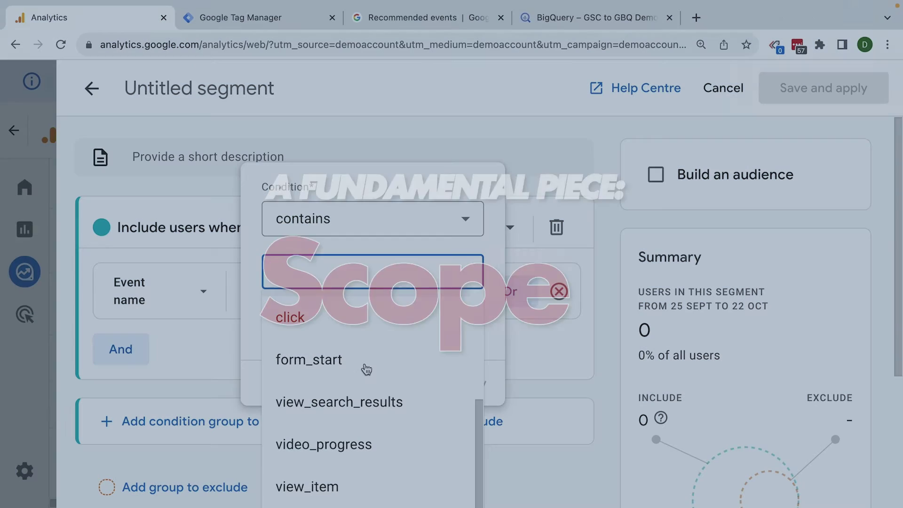
{"action": "scroll", "coordinate": [366, 369], "scroll_direction": "up", "scroll_amount": 5}
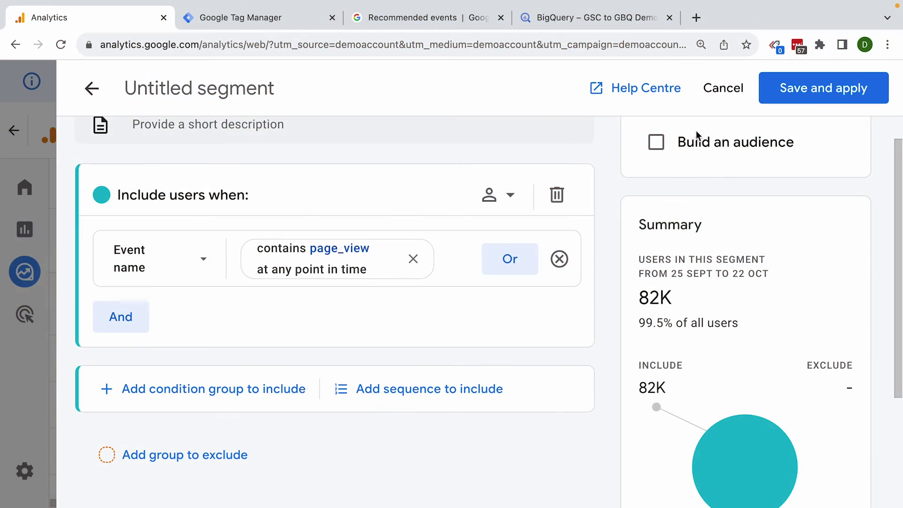
Turn on building an audience from the segment and open a new audience trigger.
{"action": "left_click", "coordinate": [656, 142]}
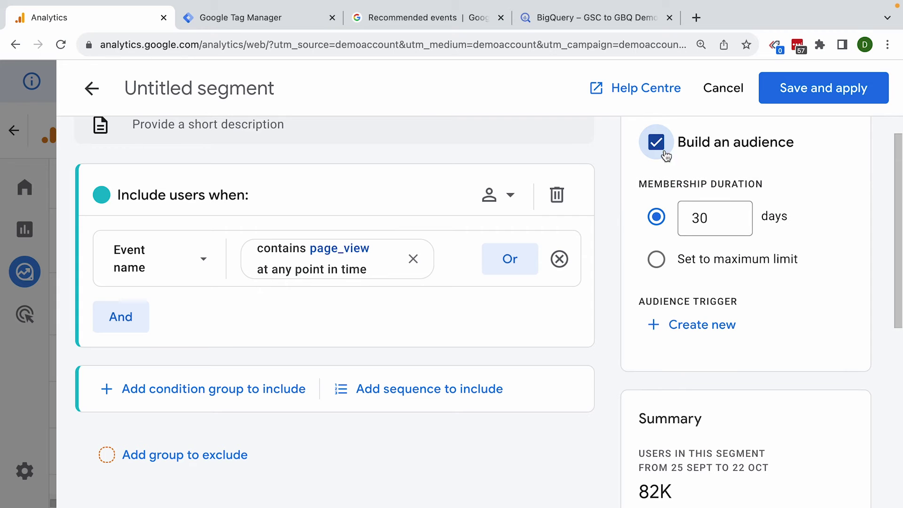
{"action": "left_click", "coordinate": [694, 327]}
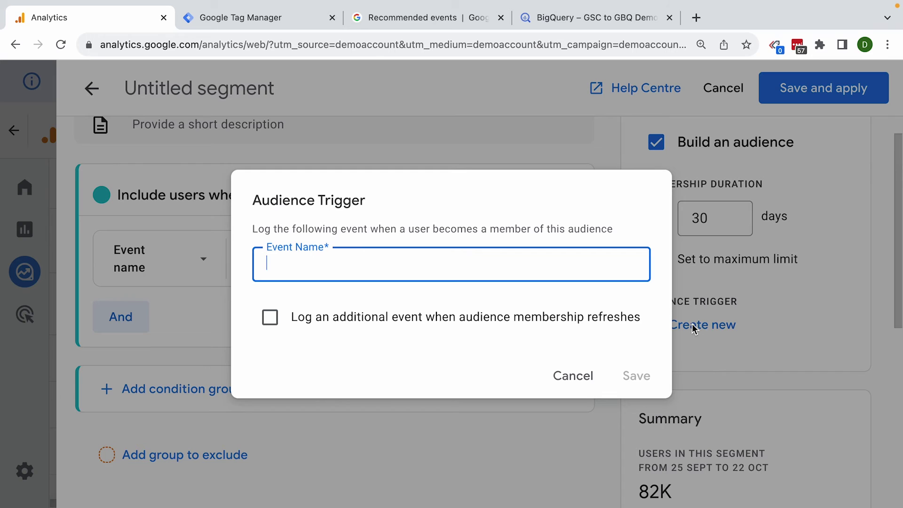